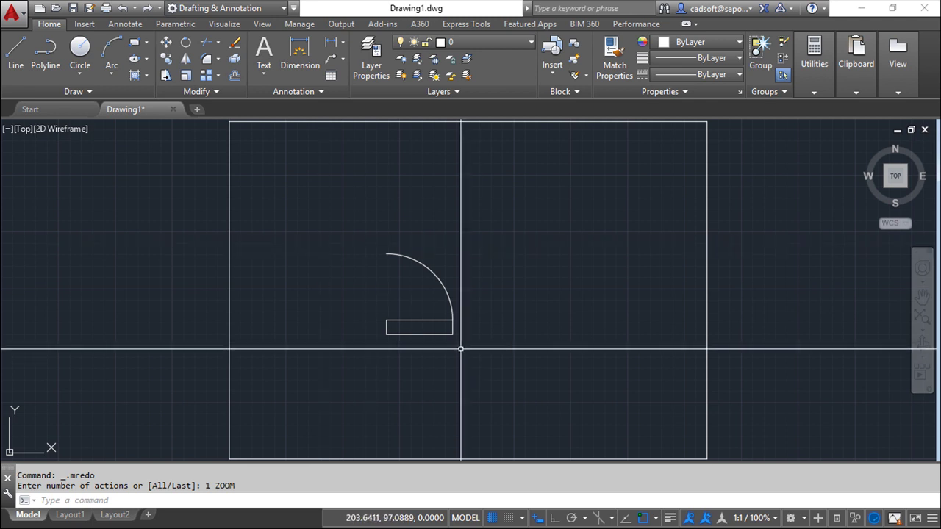
Redefine block 'cadsoft' from the arc and rectangle, based at the rectangle's bottom-left corner
left_click(574, 43)
type("cadsoft")
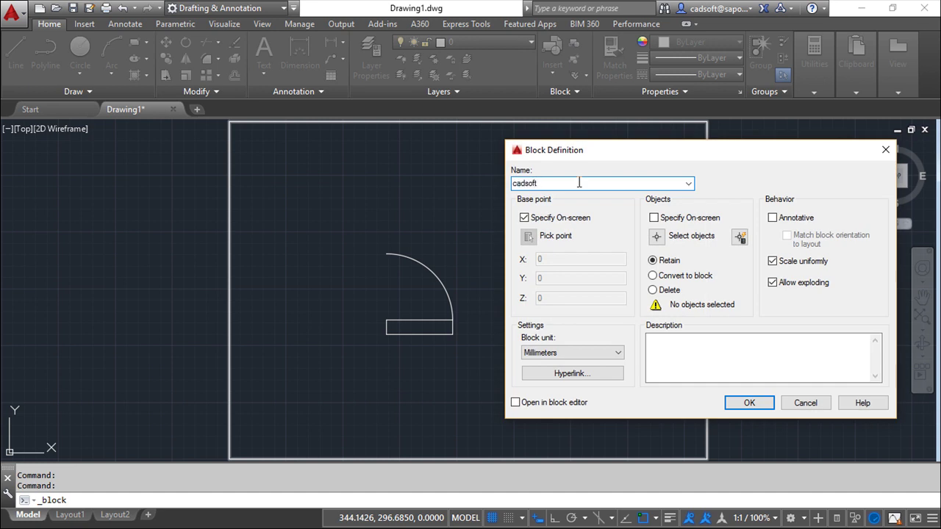
left_click(659, 241)
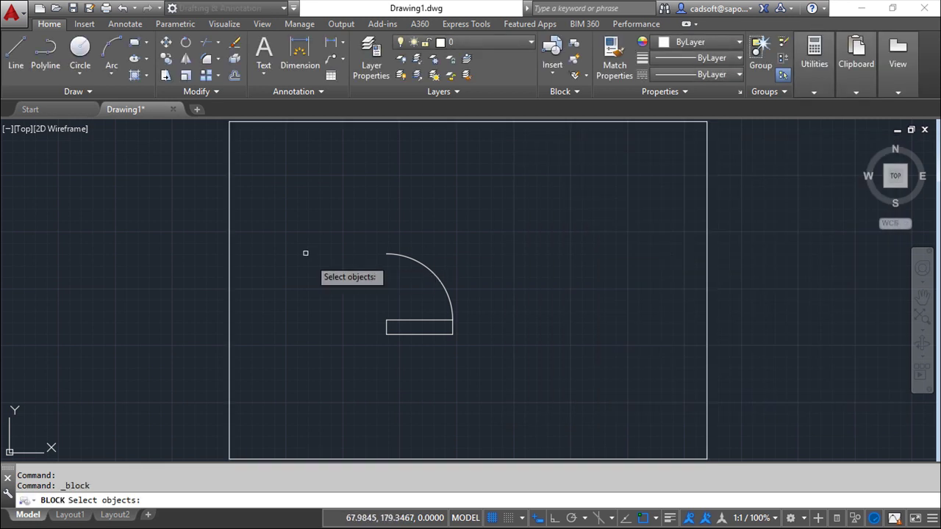
left_click(334, 222)
left_click(544, 395)
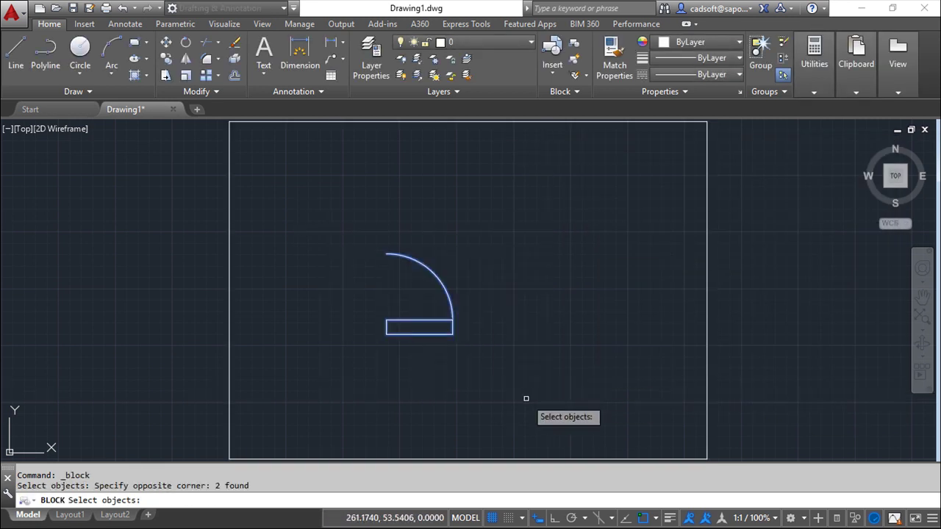
key("Return")
left_click(748, 403)
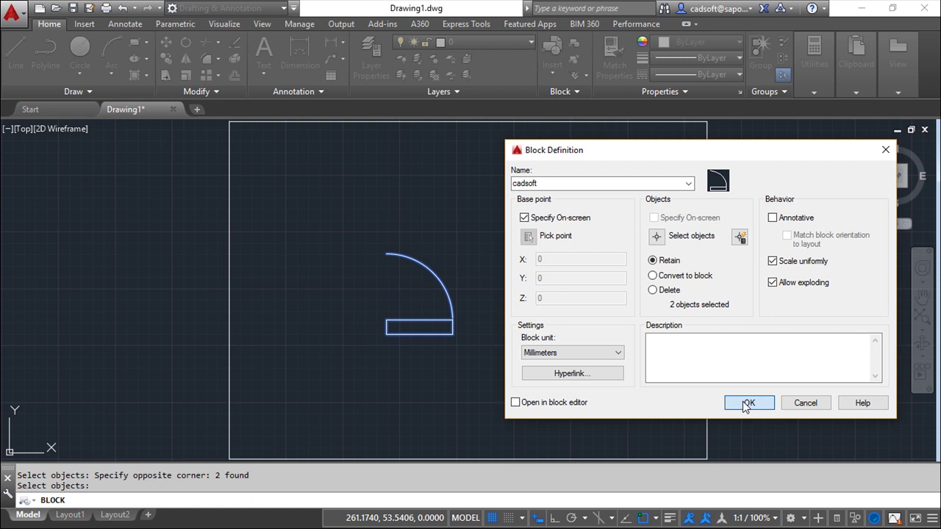
left_click(499, 279)
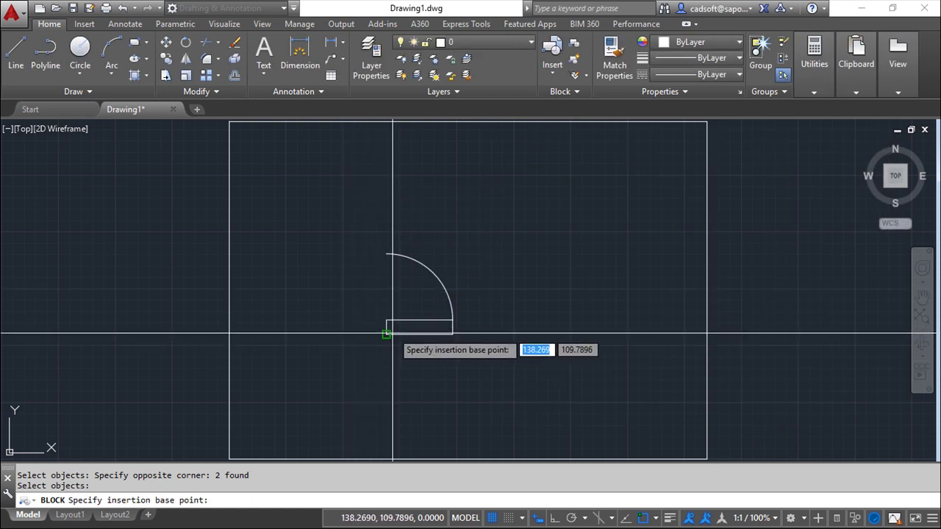
left_click(386, 334)
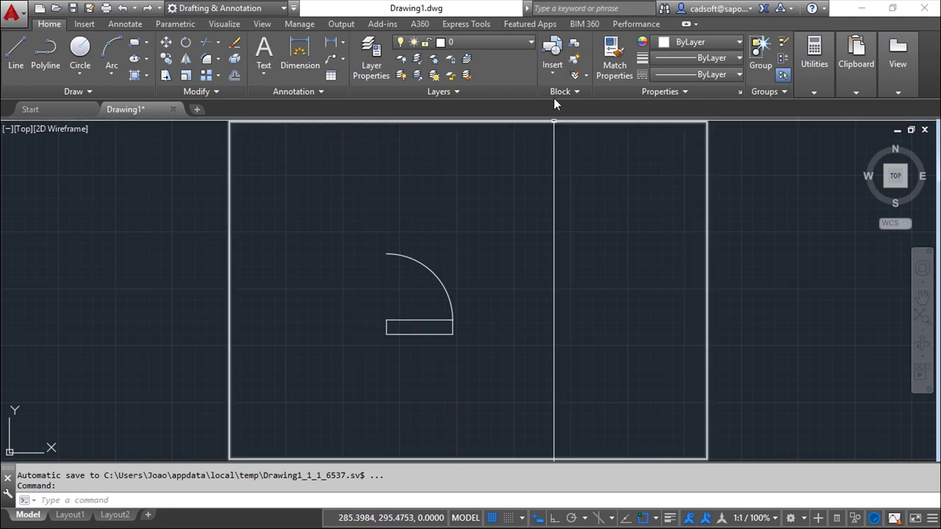
Open the cadsoft block in the Block Editor
left_click(570, 59)
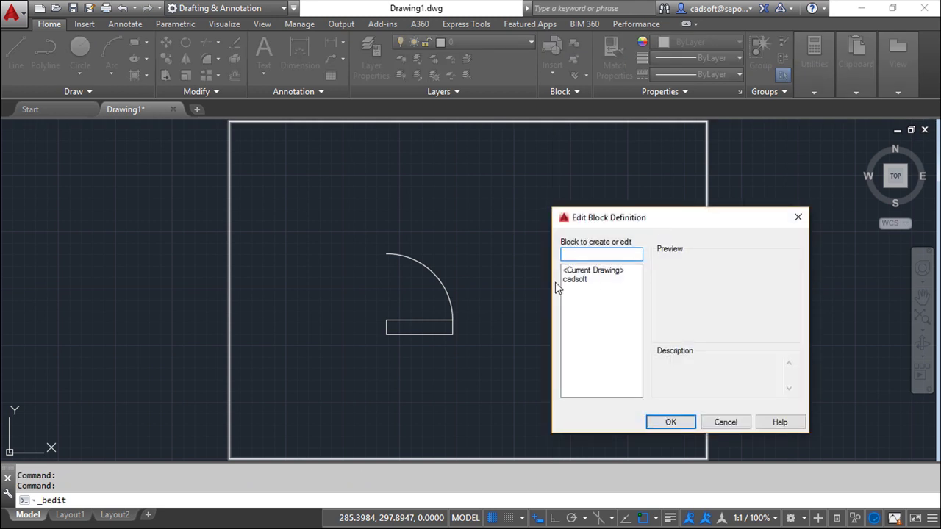
left_click(579, 280)
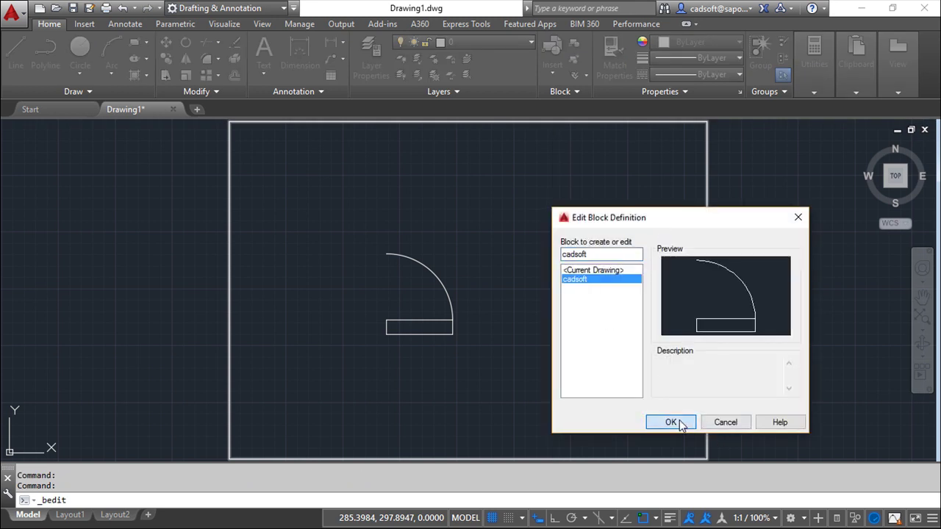
left_click(671, 423)
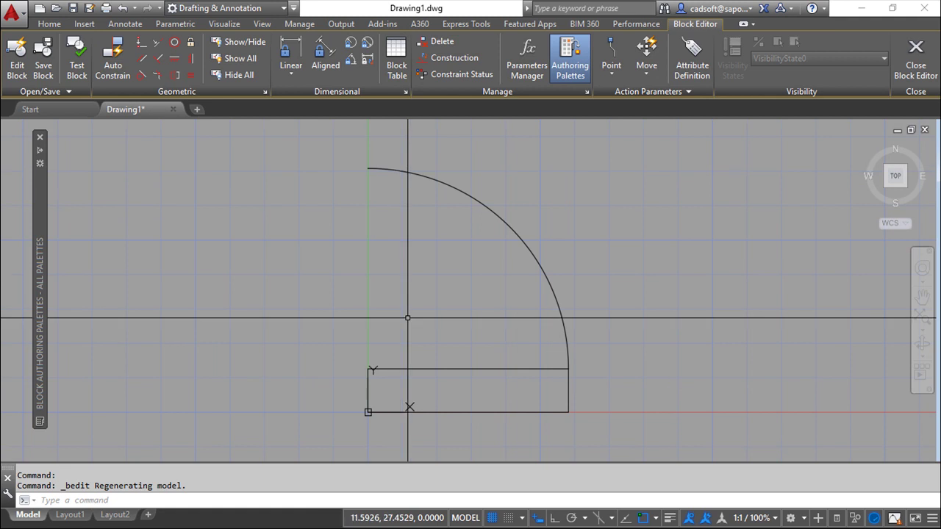
scroll(408, 318, "down", 1)
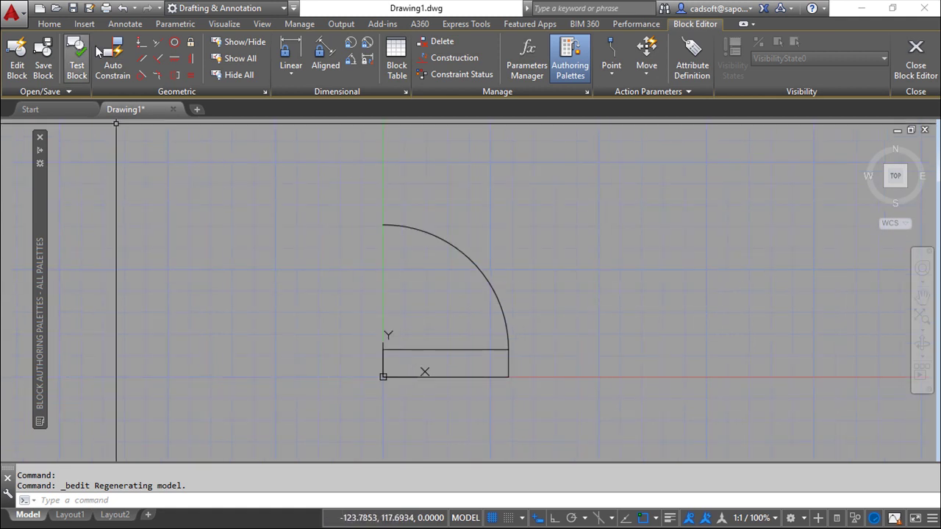
Auto-constrain the rectangle, adding four geometric constraints
left_click(116, 62)
left_click(351, 322)
left_click(554, 437)
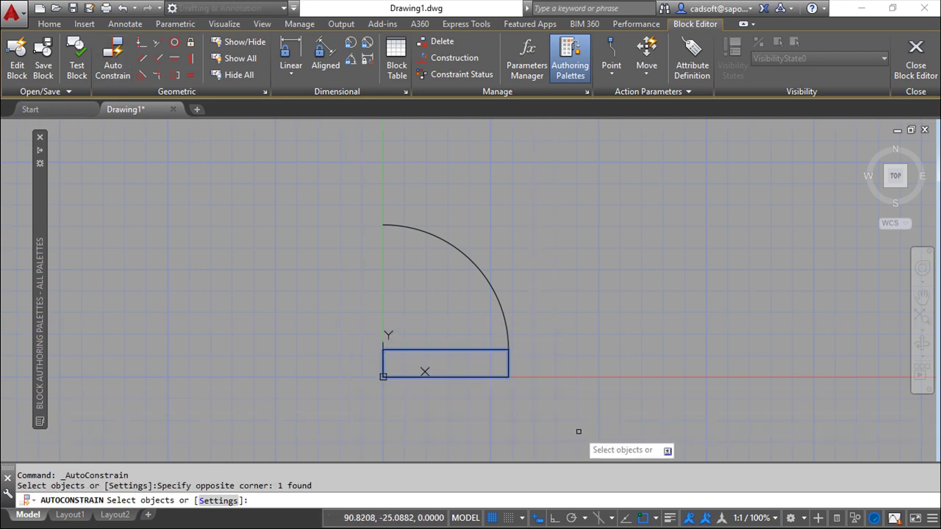
key("Return")
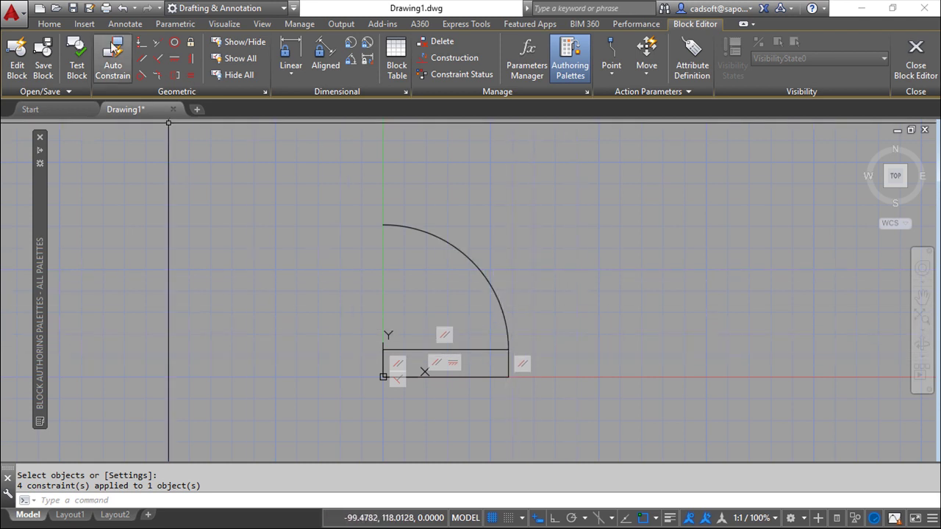
Add a coincident constraint joining the arc's lower endpoint to the rectangle's top-right corner
left_click(138, 48)
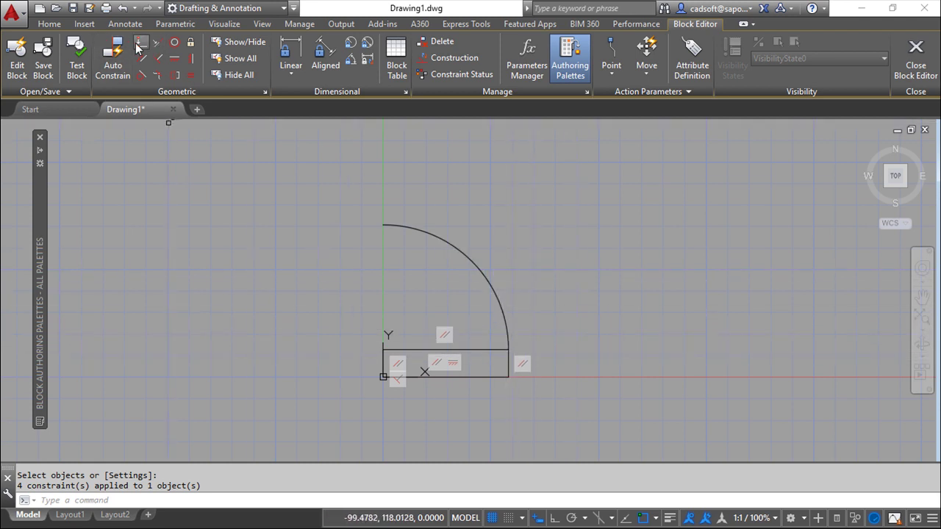
left_click(506, 326)
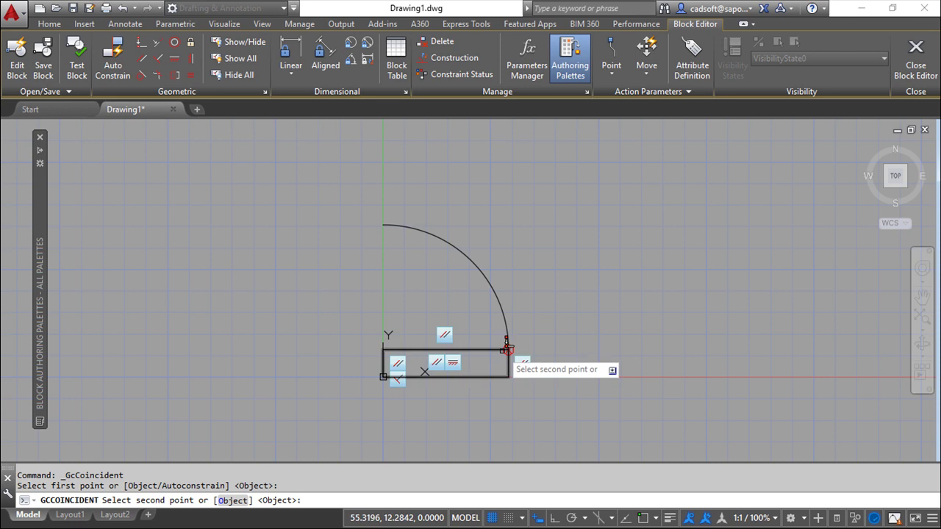
left_click(506, 349)
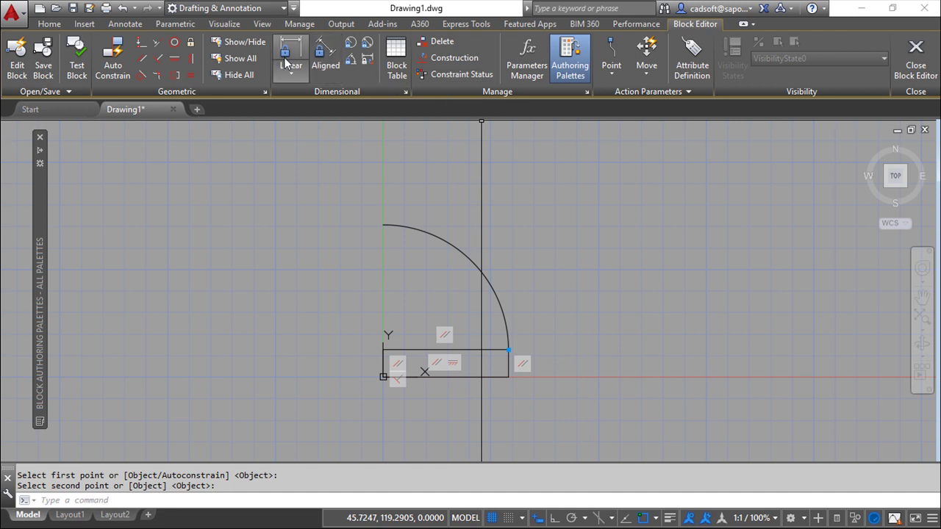
Add aligned parameter d1 from the arc's top endpoint to the rectangle's top-left corner
left_click(323, 58)
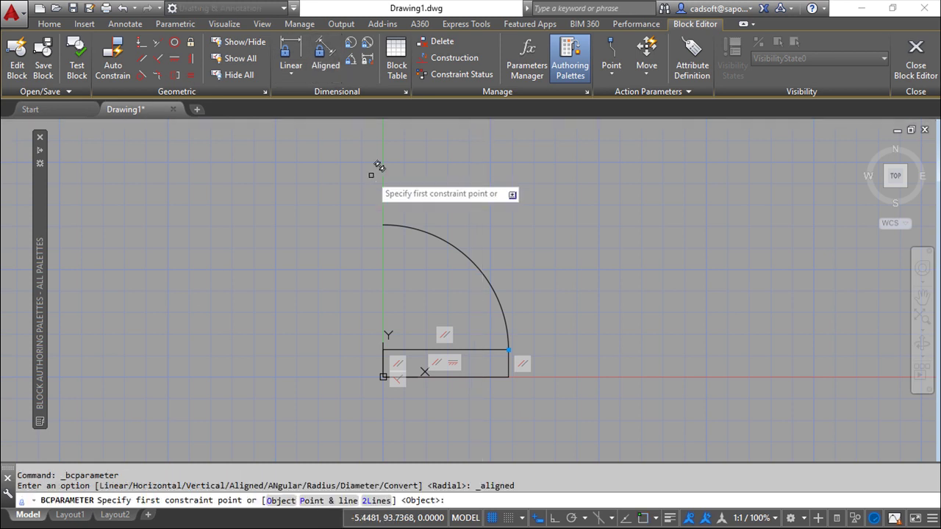
left_click(385, 219)
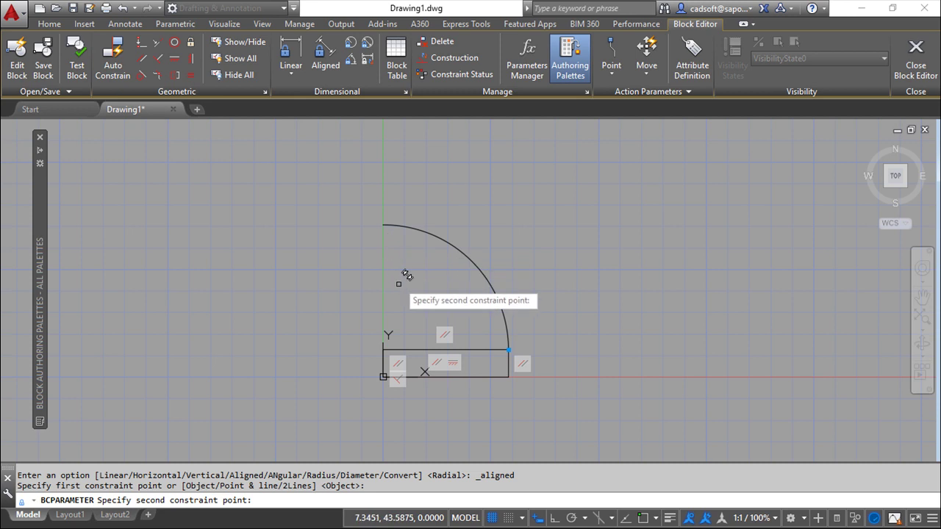
left_click(389, 338)
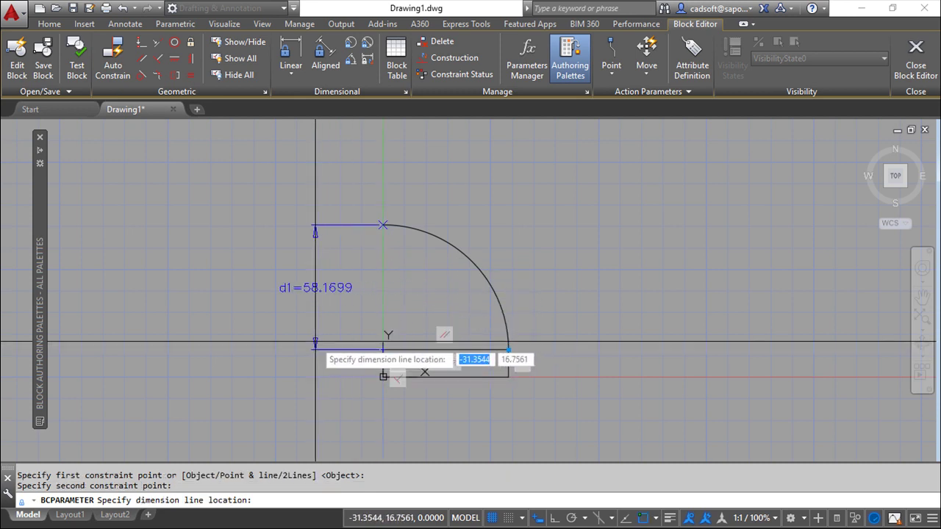
left_click(466, 201)
Add aligned parameter d2 along the rectangle's bottom edge and set it equal to d1
left_click(338, 51)
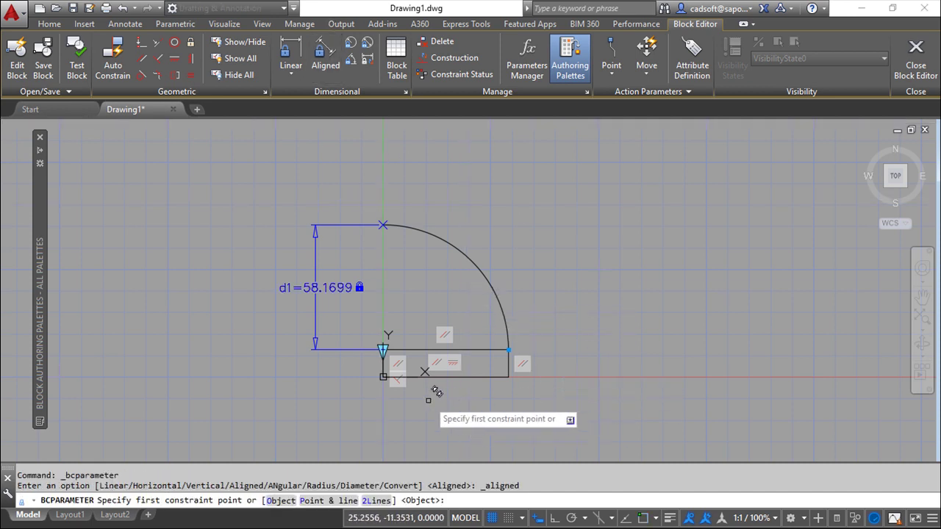
left_click(383, 376)
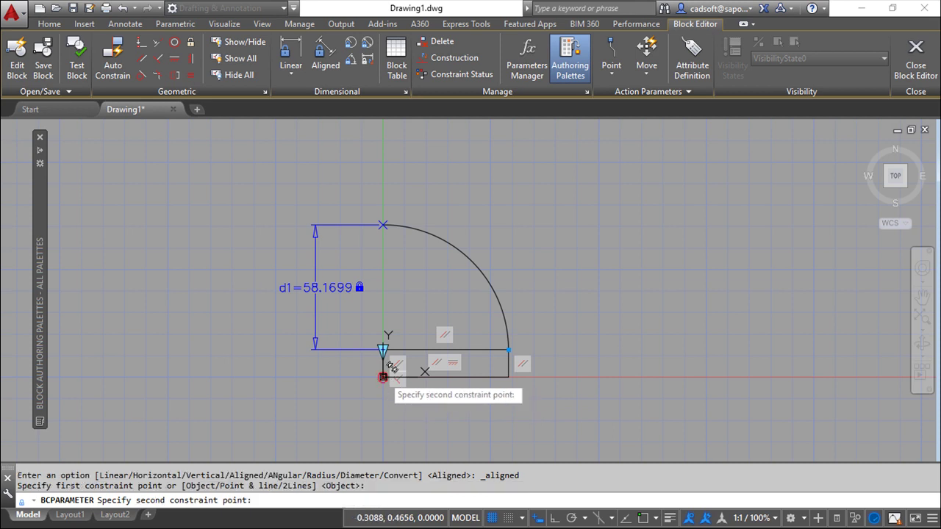
left_click(508, 376)
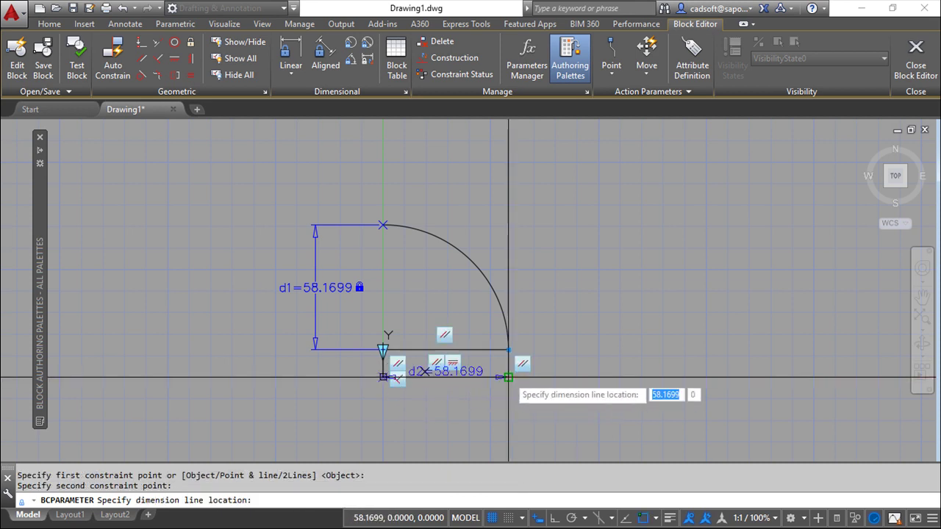
left_click(508, 411)
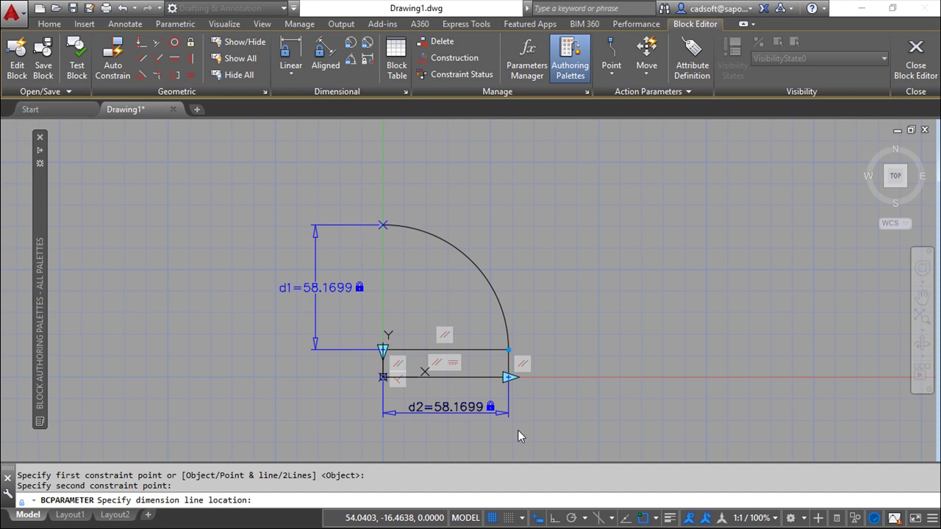
type("d1")
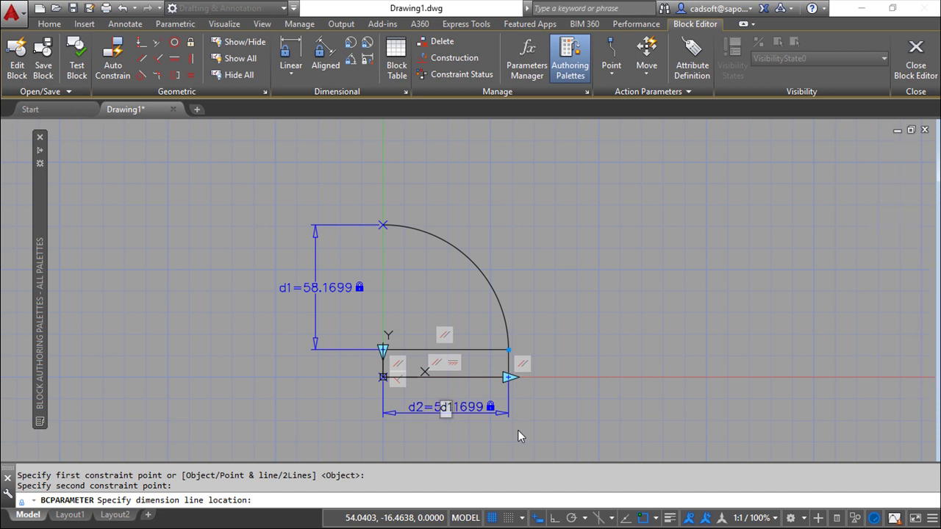
key("Return")
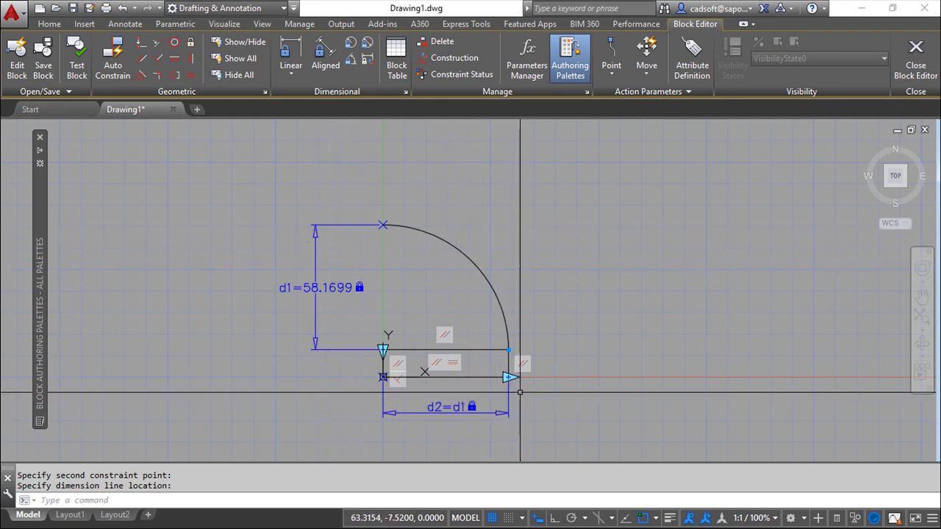
Add radius parameter rad1 on the door arc and set its value to d1
left_click(350, 48)
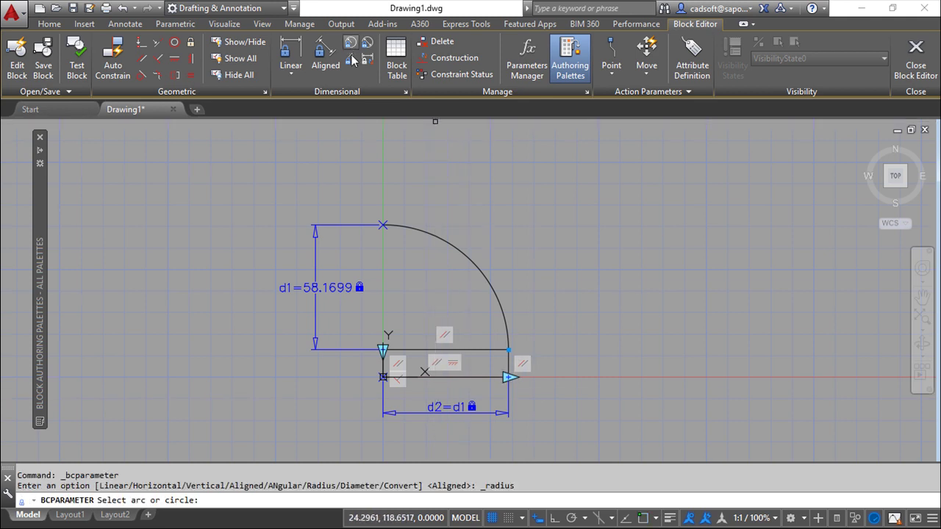
left_click(474, 263)
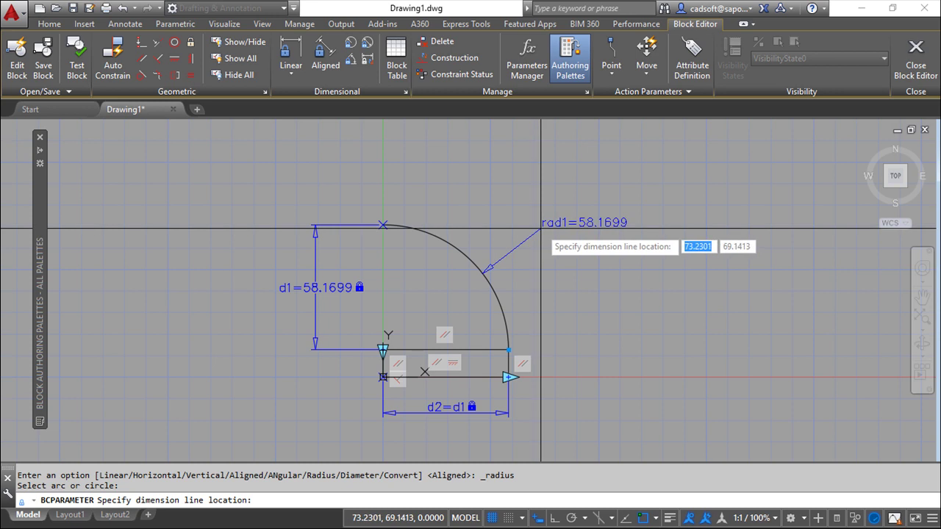
left_click(540, 230)
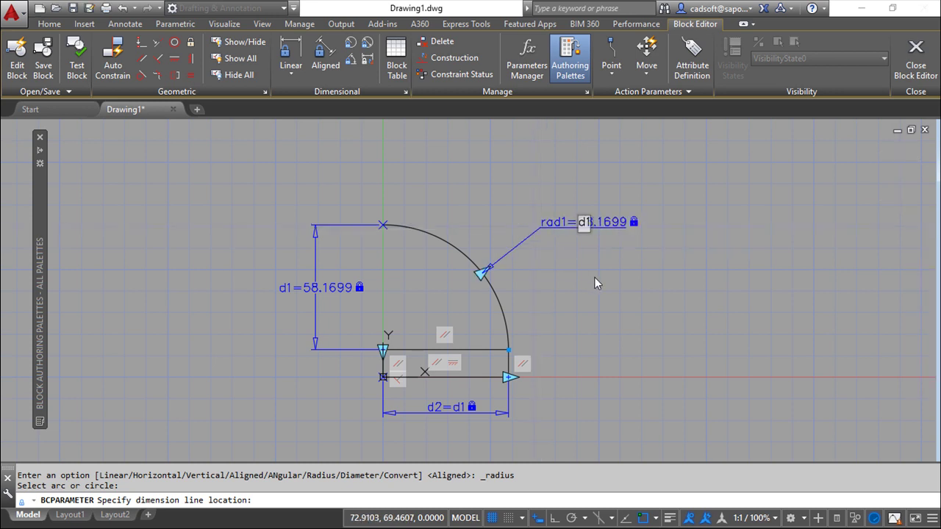
type("d1")
key("Return")
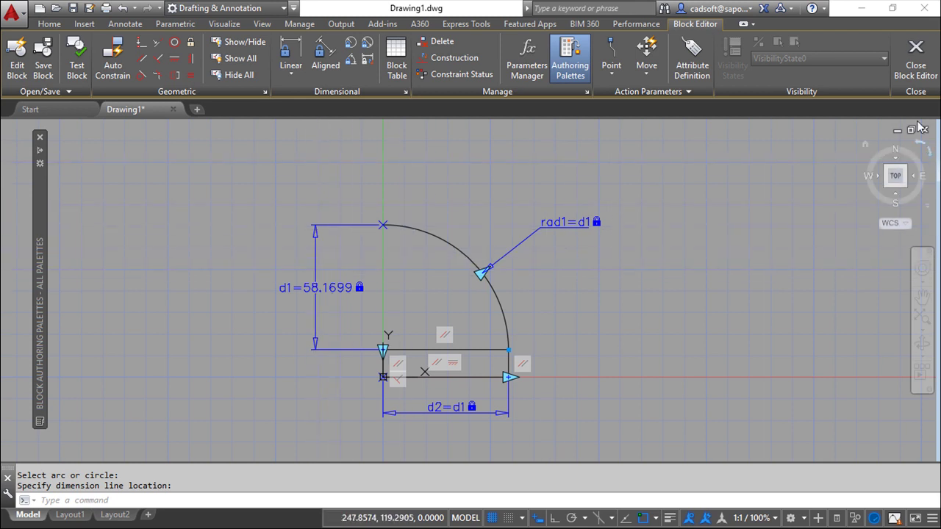
Save and close the Block Editor, then insert and select a second cadsoft door right of the original
left_click(917, 66)
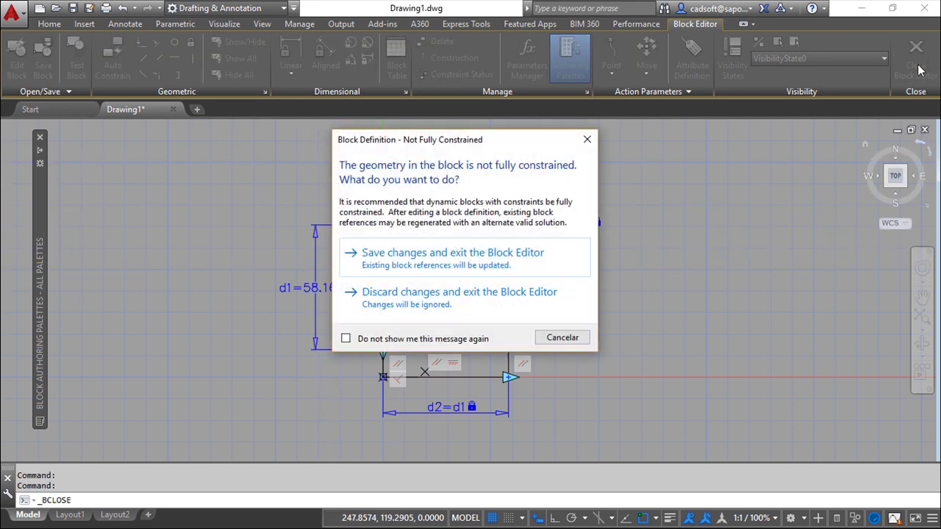
left_click(407, 254)
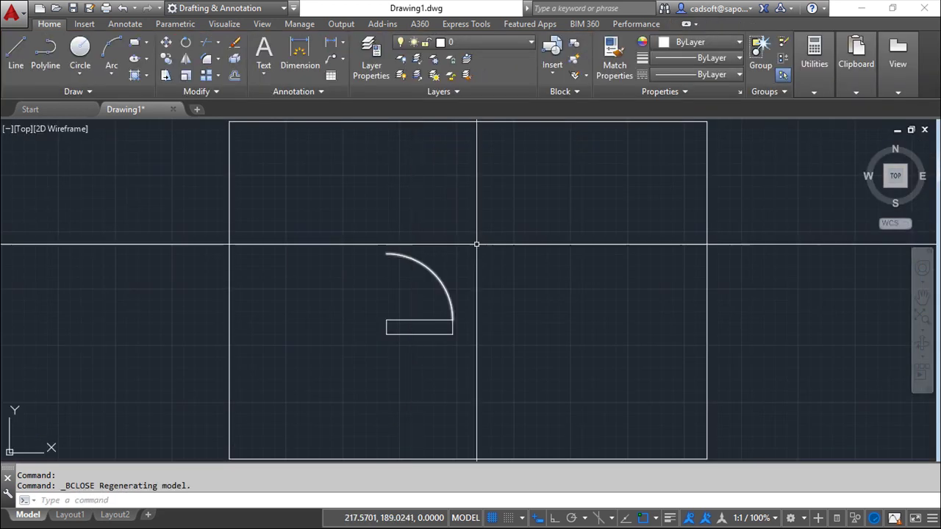
left_click(556, 53)
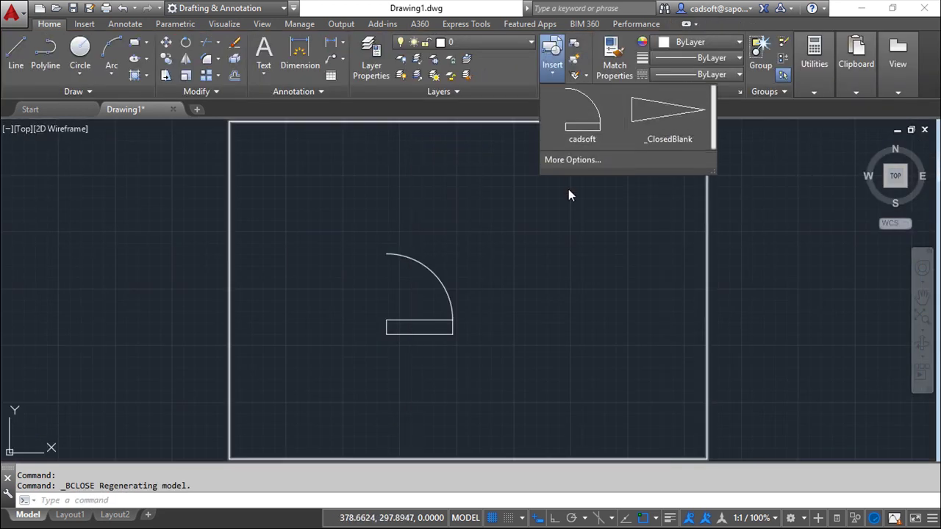
left_click(571, 120)
left_click(571, 258)
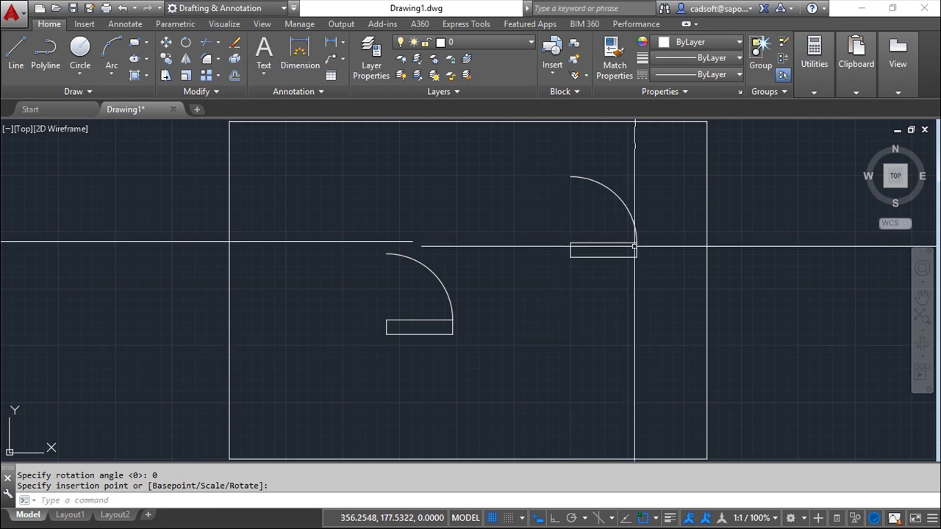
left_click(629, 198)
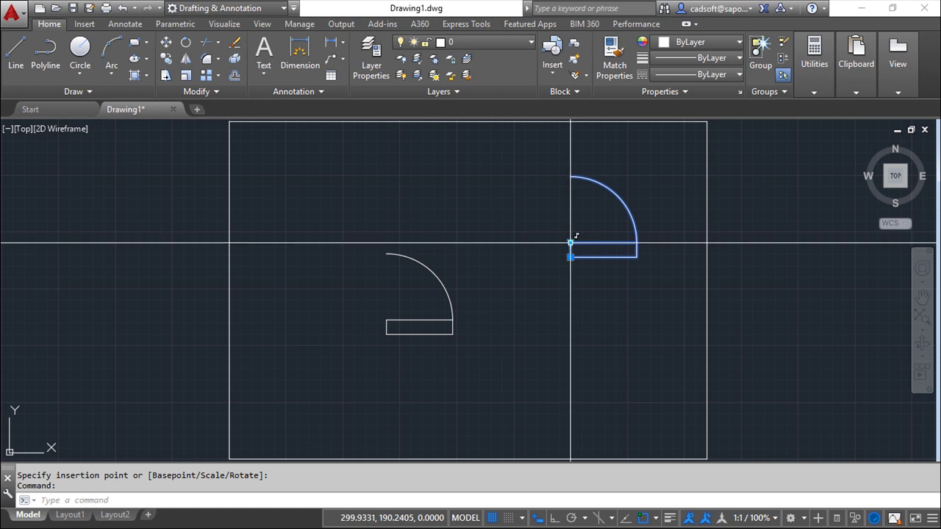
Stretch the inserted door's length grip twice, resizing rectangle and arc together to about 57.7483
left_click(570, 245)
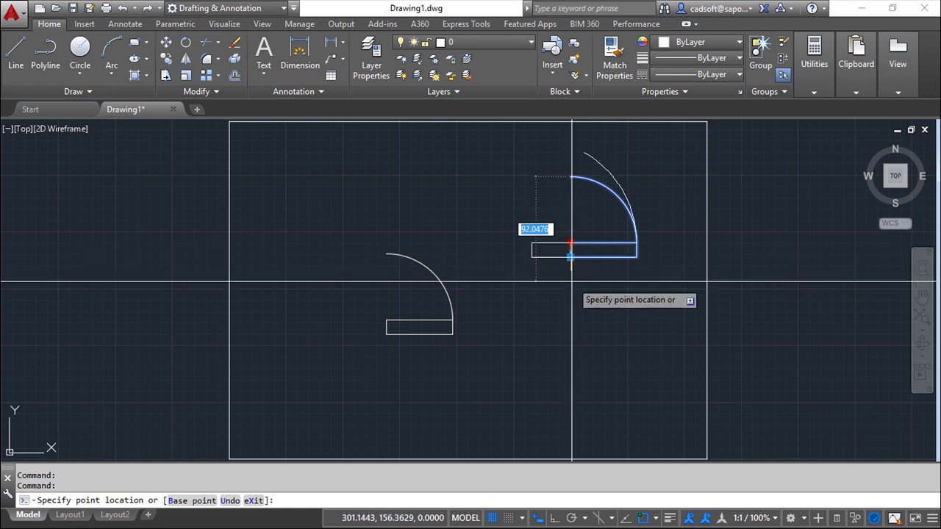
left_click(568, 276)
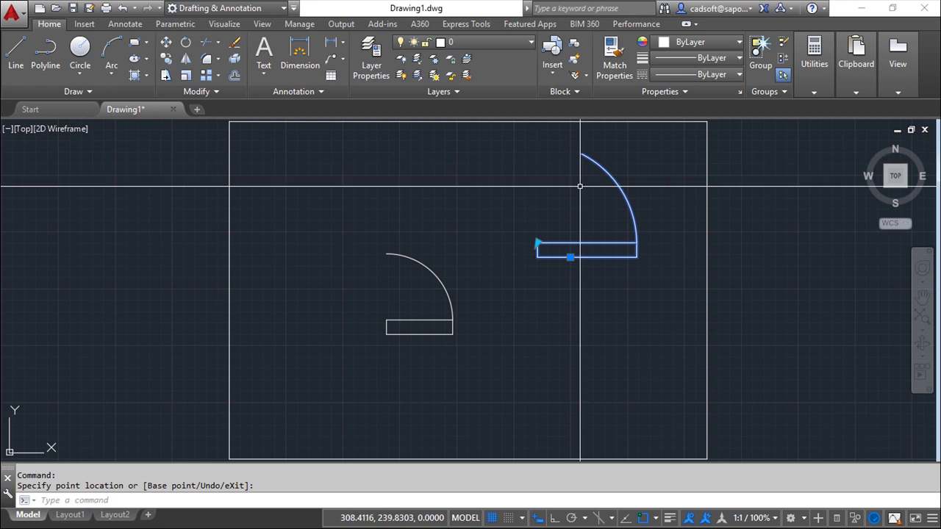
left_click(539, 242)
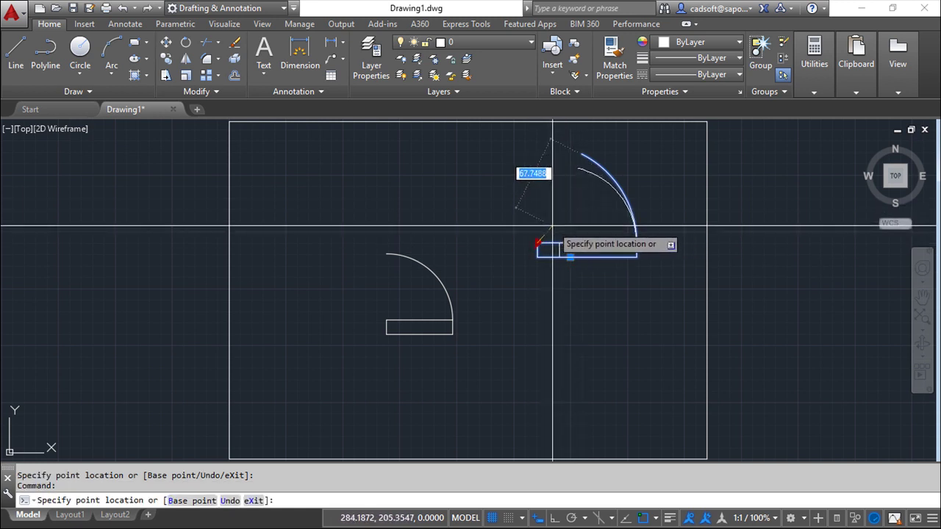
left_click(558, 243)
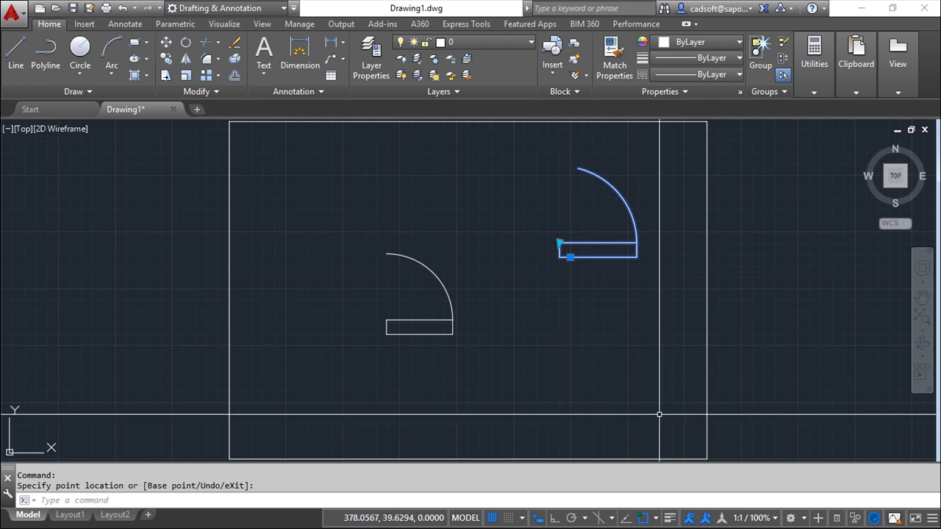